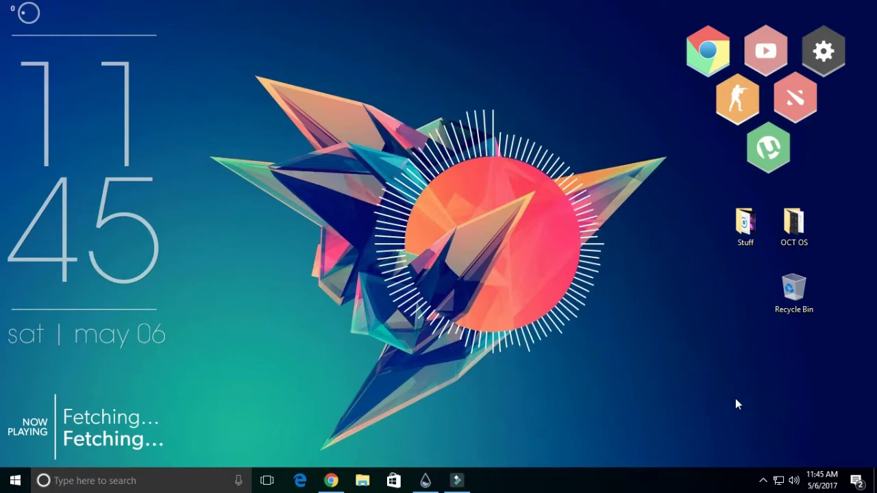
Step: Browse the OCT OS folder's screenshots in Photos, then close Photos and the folder window
{"action": "double_click", "coordinate": [794, 226]}
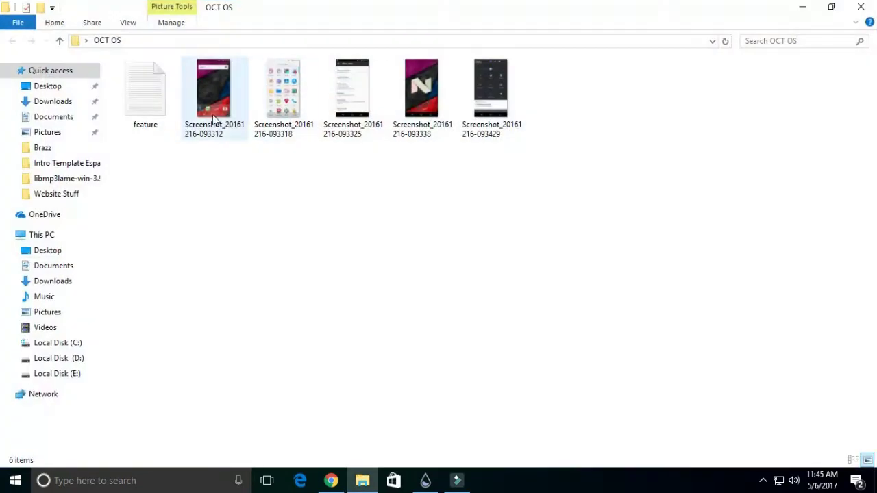
{"action": "left_click", "coordinate": [212, 114]}
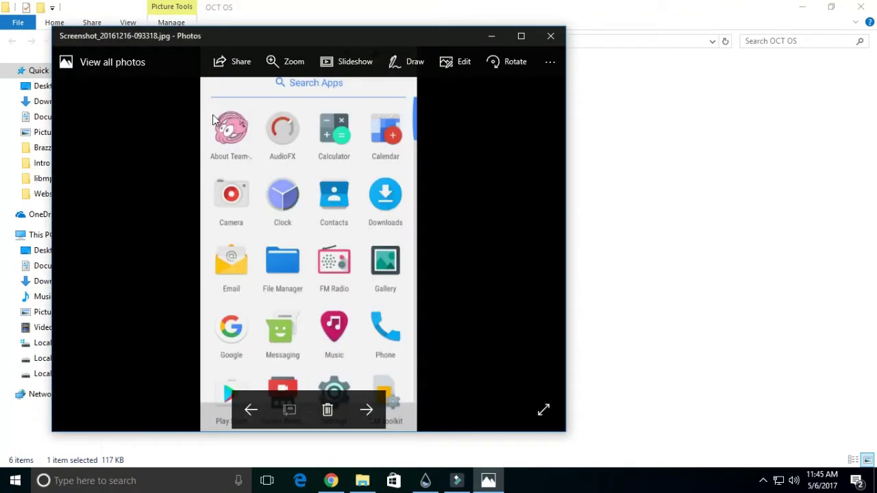
{"action": "key", "text": "Right"}
{"action": "key", "text": "Right"}
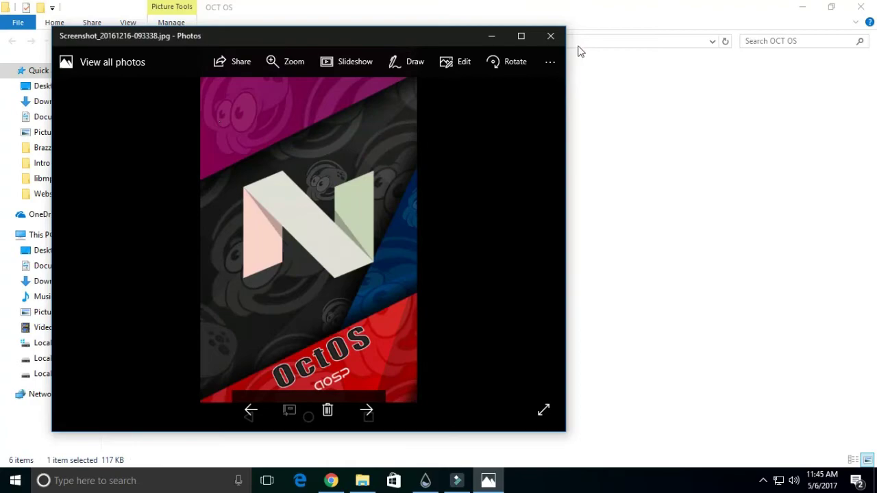
{"action": "left_click", "coordinate": [551, 35]}
{"action": "left_click", "coordinate": [861, 6]}
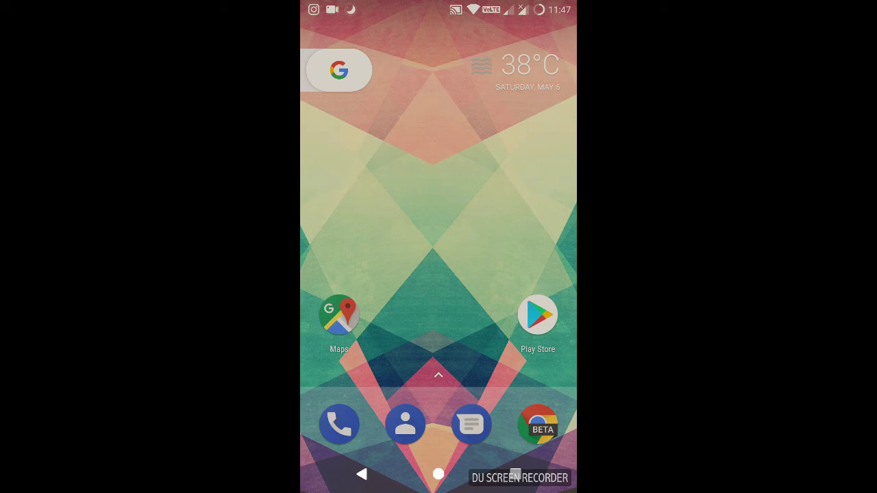
Step: Swipe to the second and third home pages, then return home from the app list
{"action": "left_click_drag", "start_coordinate": [534, 205], "coordinate": [342, 206]}
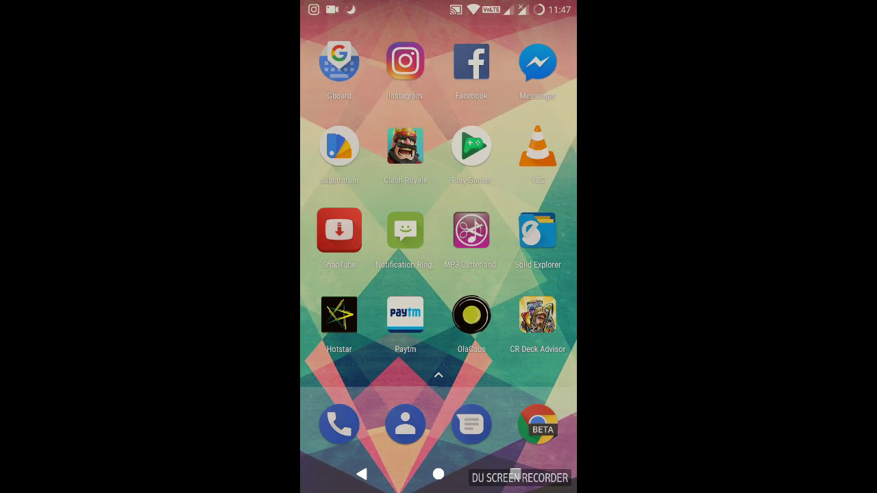
{"action": "left_click_drag", "start_coordinate": [534, 205], "coordinate": [342, 206]}
{"action": "left_click", "coordinate": [439, 475]}
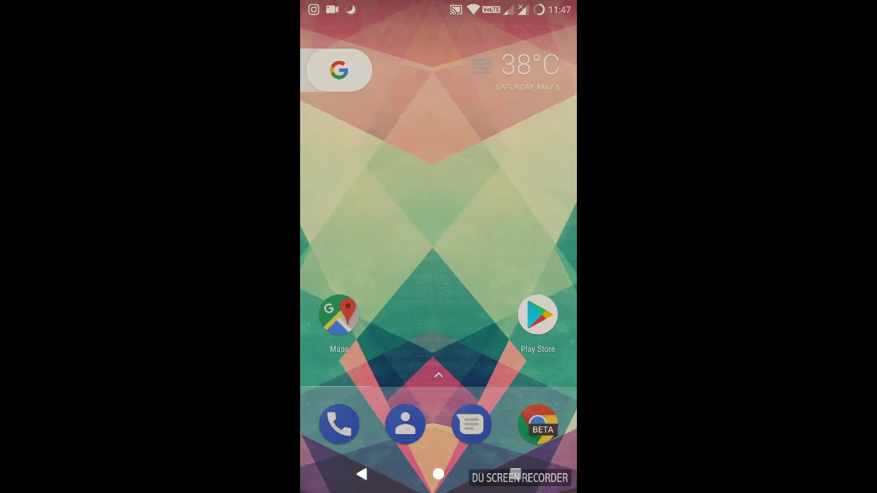
{"action": "left_click_drag", "start_coordinate": [438, 411], "coordinate": [438, 137]}
{"action": "mouse_move", "coordinate": [438, 342]}
{"action": "left_mouse_down"}
{"action": "mouse_move", "coordinate": [439, 172]}
{"action": "mouse_move", "coordinate": [439, 206]}
{"action": "left_mouse_up"}
{"action": "left_click_drag", "start_coordinate": [439, 376], "coordinate": [438, 137]}
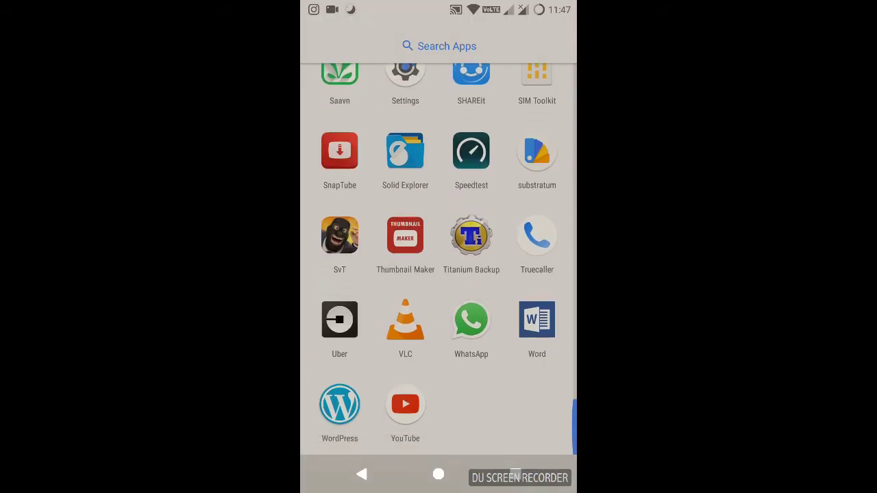
{"action": "left_click", "coordinate": [361, 475]}
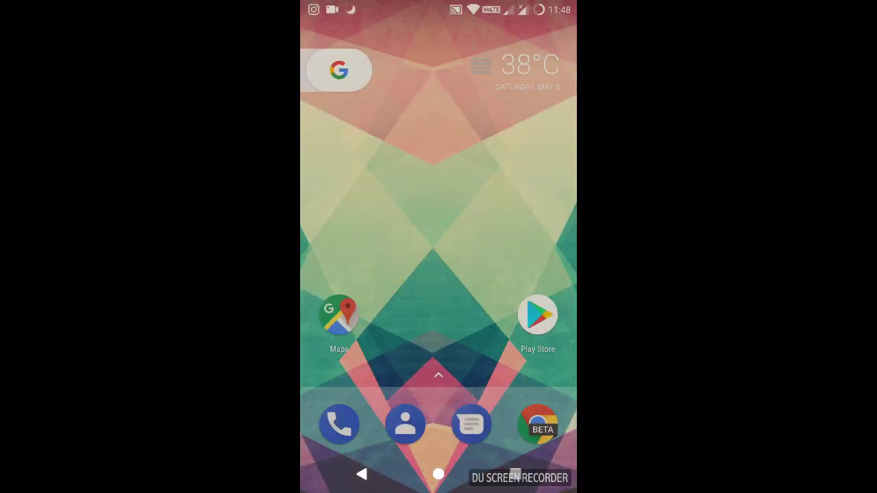